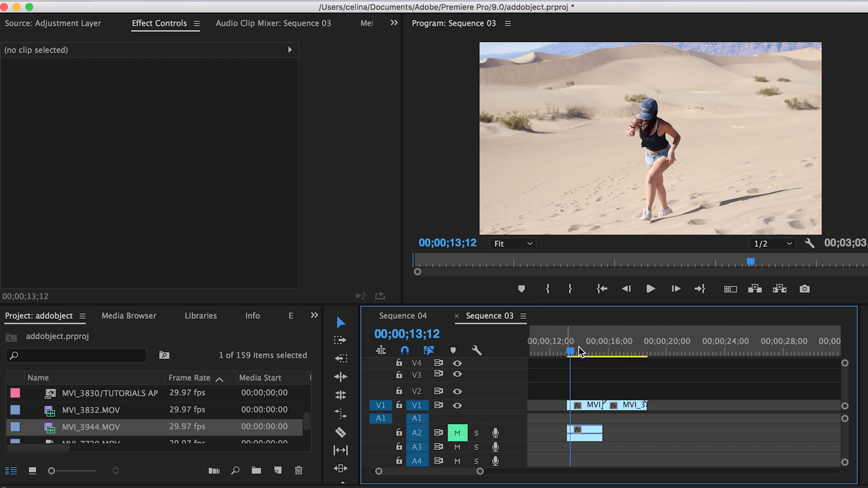
Scrub through the first clip of Sequence 03 up to 00;00;15;05, just before the cut to MVI_3832.MOV.
{"action": "left_click", "coordinate": [580, 351]}
{"action": "left_click_drag", "start_coordinate": [583, 350], "coordinate": [595, 361]}
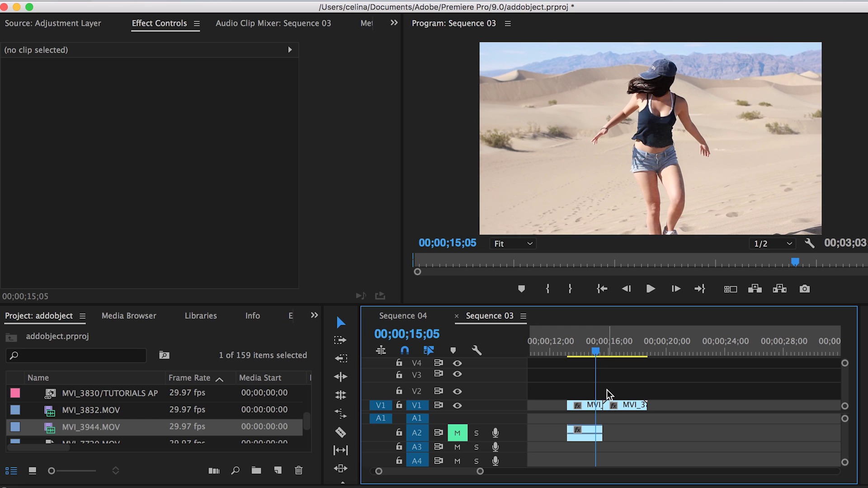
{"action": "scroll", "coordinate": [610, 395], "scroll_direction": "up", "scroll_amount": 4}
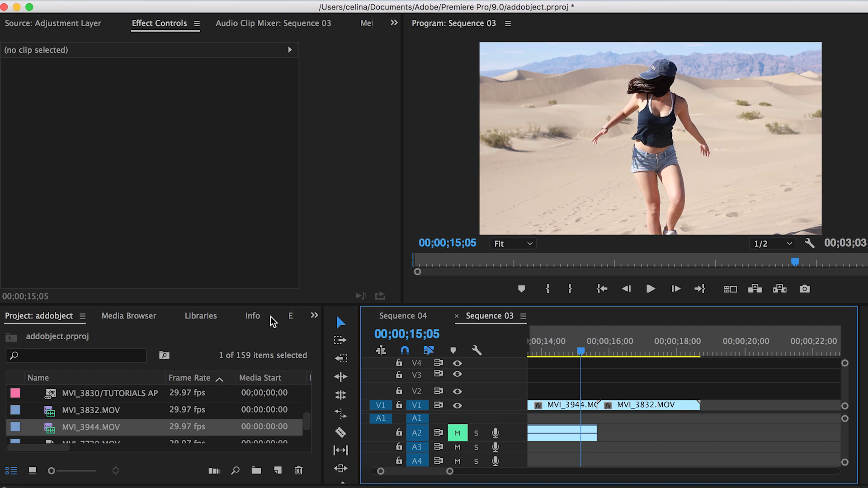
Import the preset file Smooth Zoom Transition.prfpset from the Desktop into the effect presets.
{"action": "left_click", "coordinate": [290, 316]}
{"action": "right_click", "coordinate": [37, 356]}
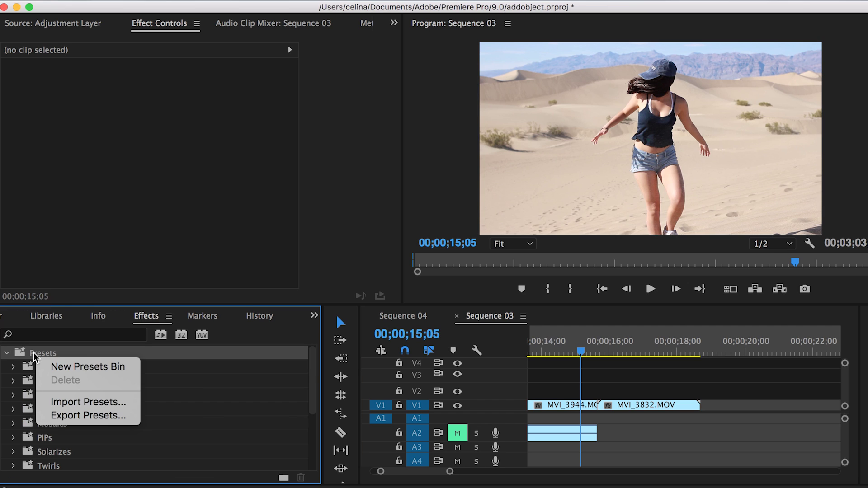
{"action": "left_click", "coordinate": [55, 405]}
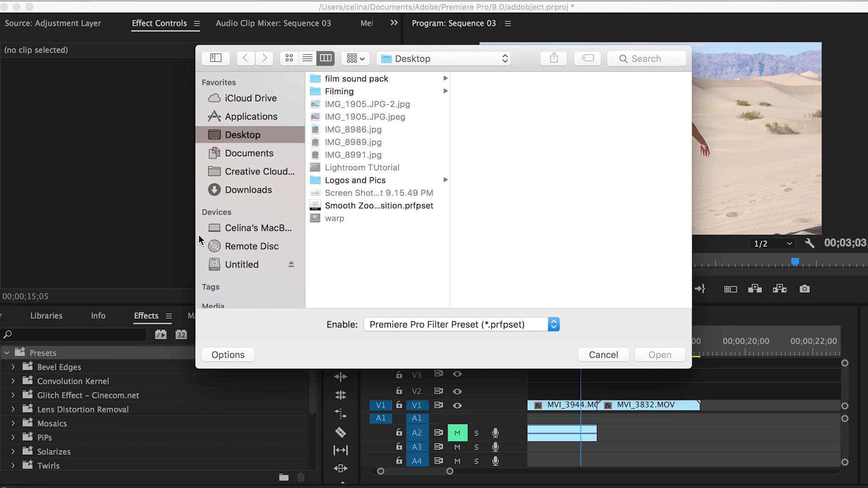
{"action": "left_click", "coordinate": [336, 206]}
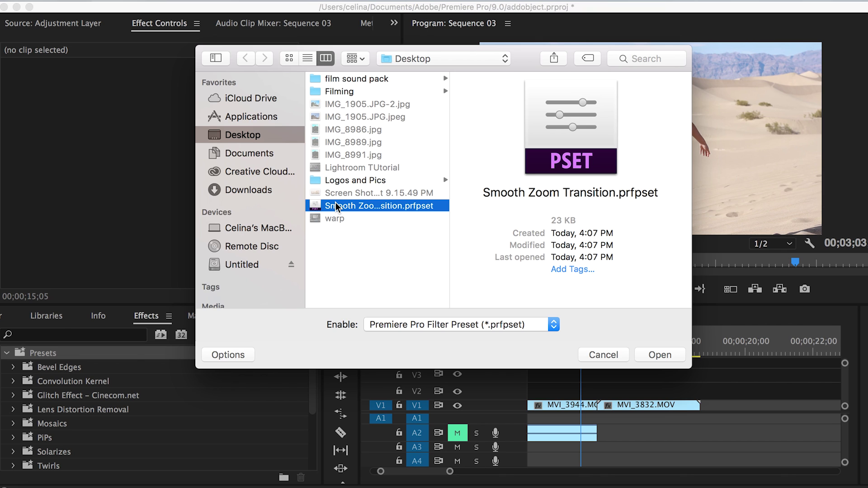
{"action": "double_click", "coordinate": [337, 206]}
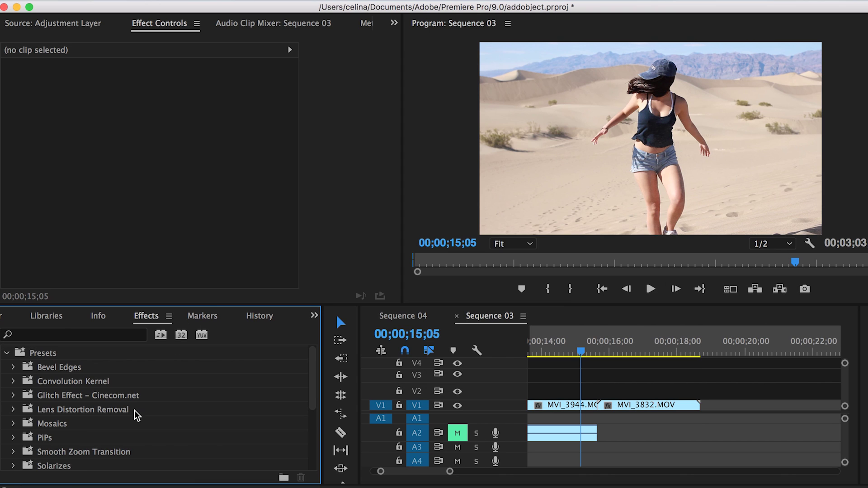
Expand the imported Smooth Zoom Transition preset folder and select its 6 Screens preset.
{"action": "scroll", "coordinate": [136, 414], "scroll_direction": "down", "scroll_amount": 5}
{"action": "scroll", "coordinate": [25, 393], "scroll_direction": "up", "scroll_amount": 4}
{"action": "left_click", "coordinate": [13, 435]}
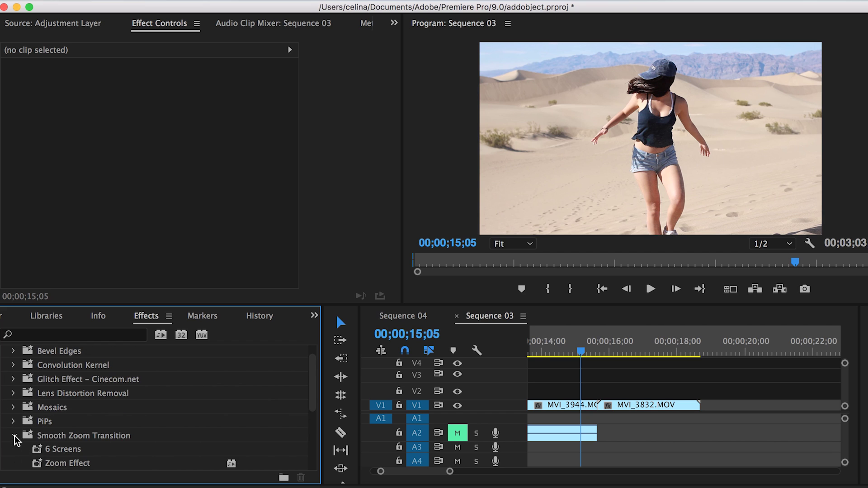
{"action": "scroll", "coordinate": [78, 445], "scroll_direction": "down", "scroll_amount": 1}
{"action": "left_click", "coordinate": [58, 421]}
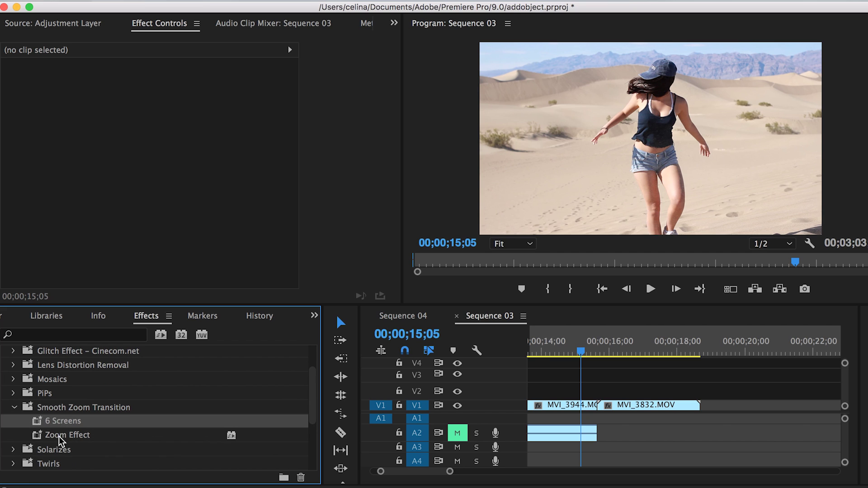
Create an adjustment layer in the project at 1920 x 1080, 29.97 fps Drop-Frame, with square pixels.
{"action": "scroll", "coordinate": [61, 438], "scroll_direction": "up", "scroll_amount": 3}
{"action": "scroll", "coordinate": [88, 318], "scroll_direction": "up", "scroll_amount": 4}
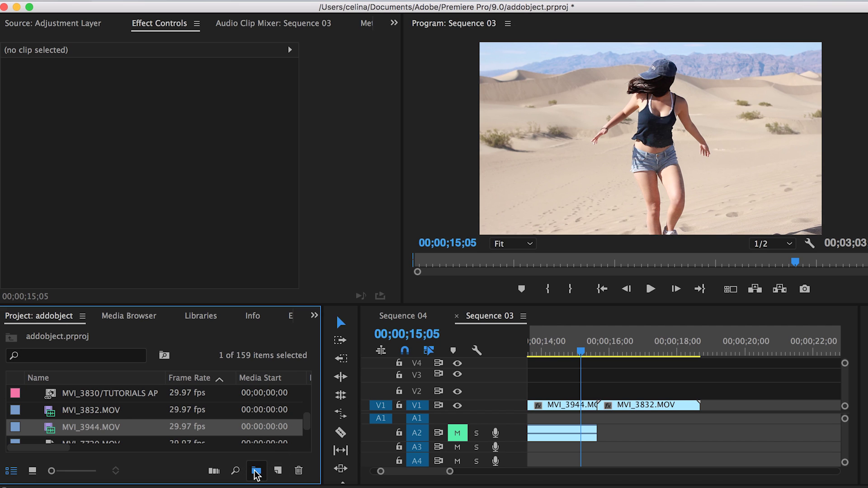
{"action": "left_click", "coordinate": [278, 471]}
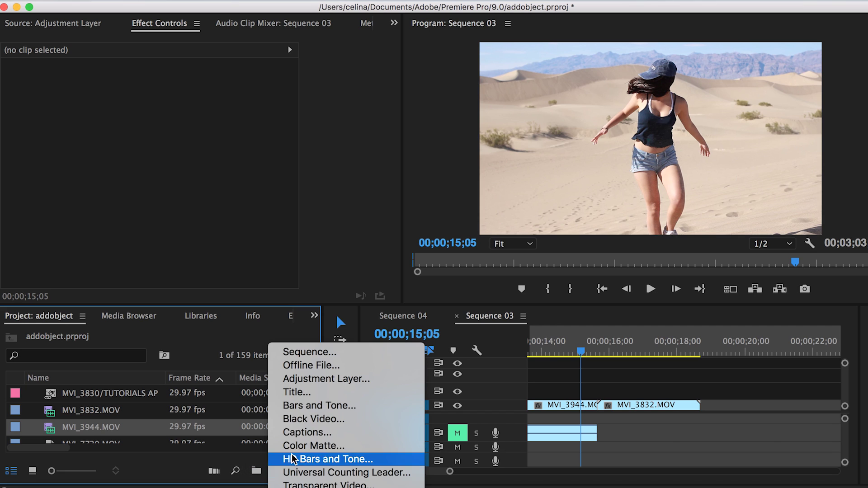
{"action": "left_click", "coordinate": [333, 380]}
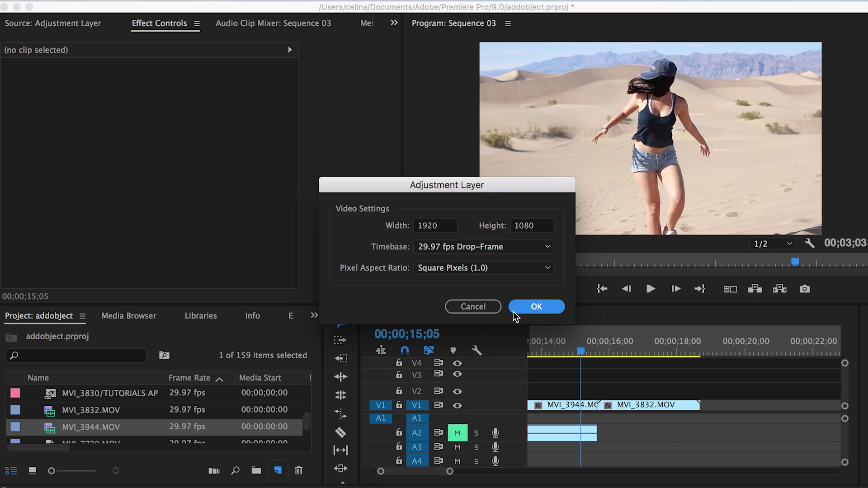
{"action": "left_click", "coordinate": [536, 306]}
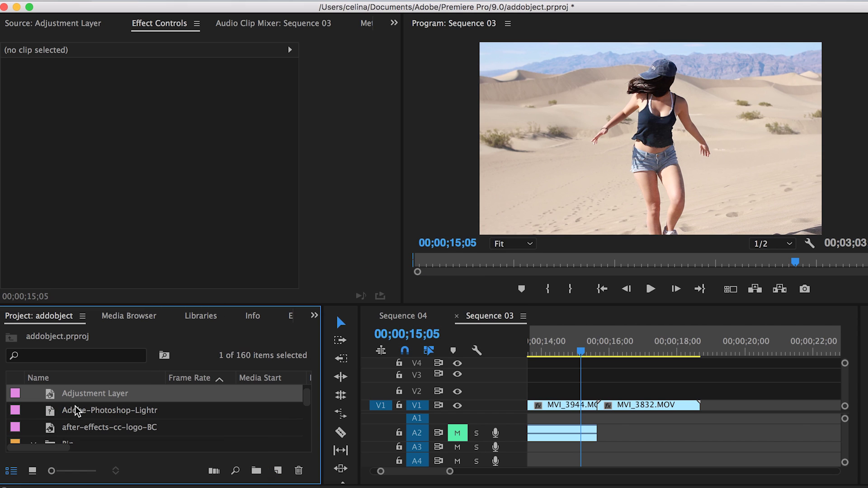
Place one adjustment layer on V2 starting at the cut to MVI_3832.MOV and another on V3 ending at that cut.
{"action": "left_click_drag", "start_coordinate": [66, 398], "coordinate": [621, 409]}
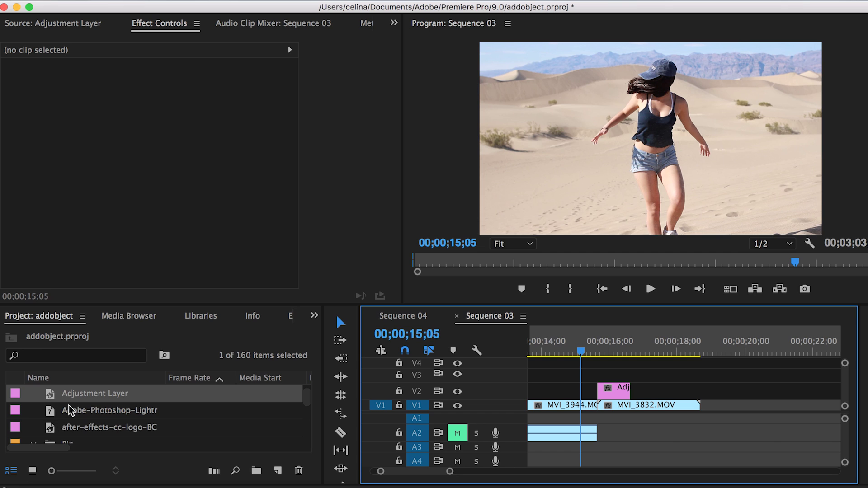
{"action": "left_click_drag", "start_coordinate": [68, 394], "coordinate": [568, 377]}
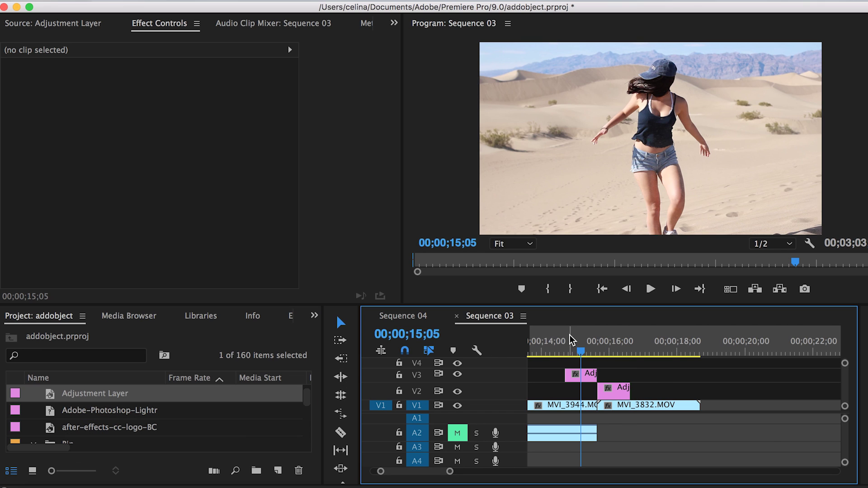
{"action": "key", "text": "minus"}
{"action": "key", "text": "minus"}
{"action": "scroll", "coordinate": [569, 359], "scroll_direction": "up", "scroll_amount": 5}
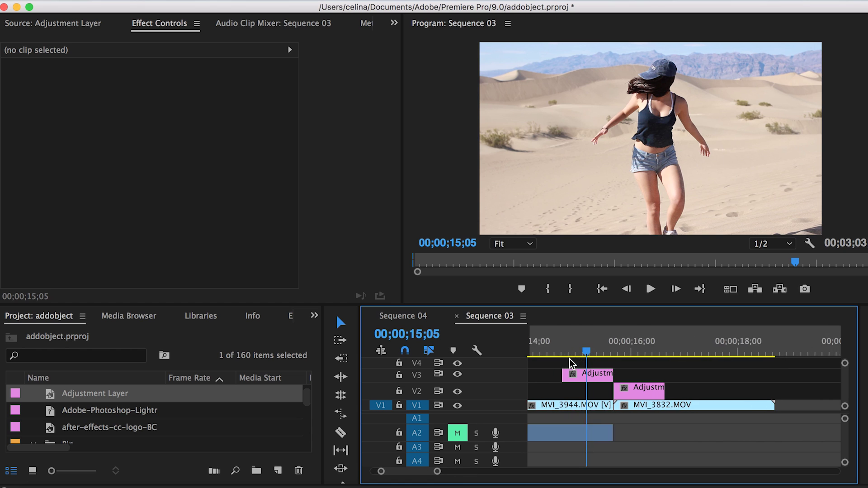
{"action": "scroll", "coordinate": [569, 358], "scroll_direction": "down", "scroll_amount": 2}
{"action": "key", "text": "minus"}
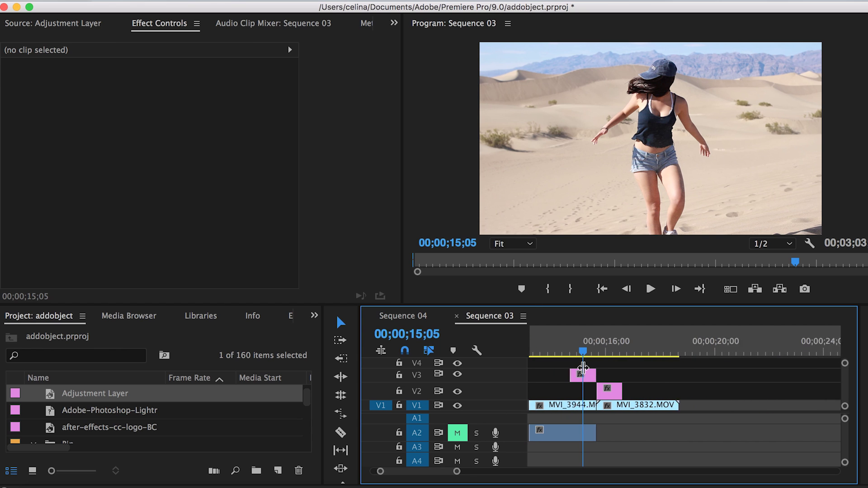
Extend the V3 adjustment layer across the cut so it ends together with the adjustment layer on V2.
{"action": "left_click", "coordinate": [587, 375]}
{"action": "left_click_drag", "start_coordinate": [590, 378], "coordinate": [588, 357]}
{"action": "left_click", "coordinate": [598, 352]}
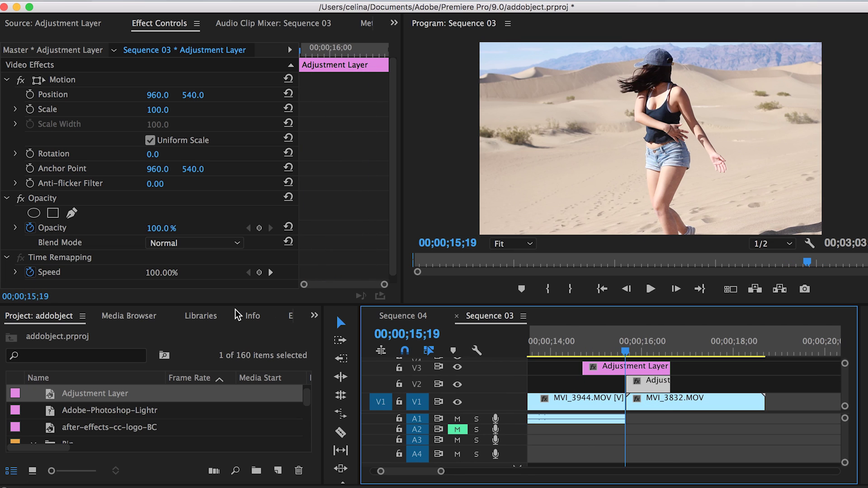
Apply the 6 Screens preset from the Smooth Zoom Transition folder to the adjustment layer on V2.
{"action": "left_click", "coordinate": [235, 310]}
{"action": "scroll", "coordinate": [273, 316], "scroll_direction": "down", "scroll_amount": 6}
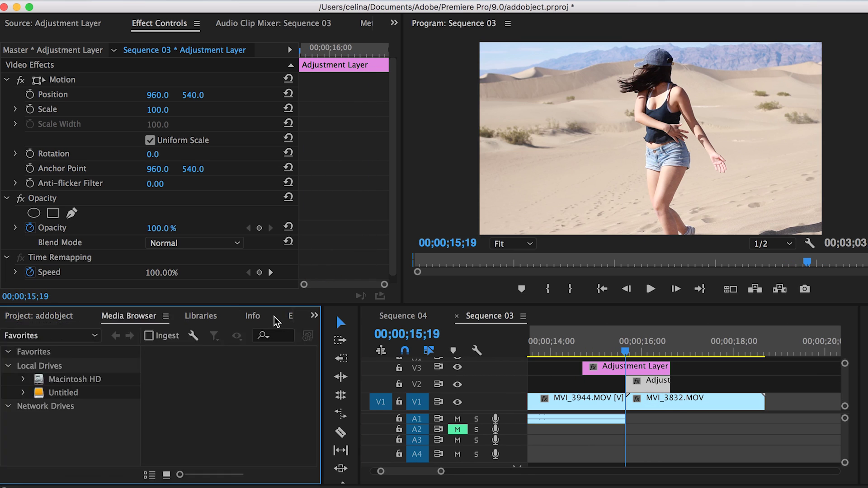
{"action": "left_click", "coordinate": [142, 316]}
{"action": "scroll", "coordinate": [144, 429], "scroll_direction": "down", "scroll_amount": 1}
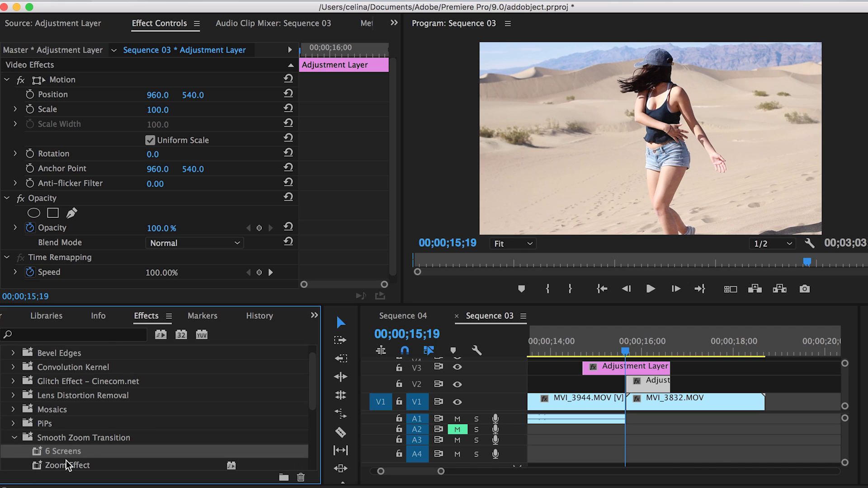
{"action": "left_click_drag", "start_coordinate": [54, 452], "coordinate": [649, 392]}
Check the frame at 00;00;15;26, select the V3 adjustment layer and place the playhead at 00;00;15;16.
{"action": "left_click", "coordinate": [636, 351]}
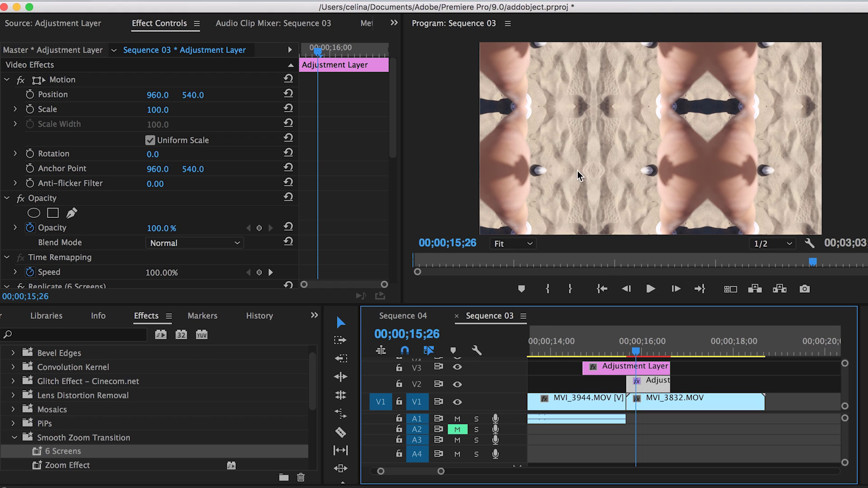
{"action": "left_click", "coordinate": [625, 368]}
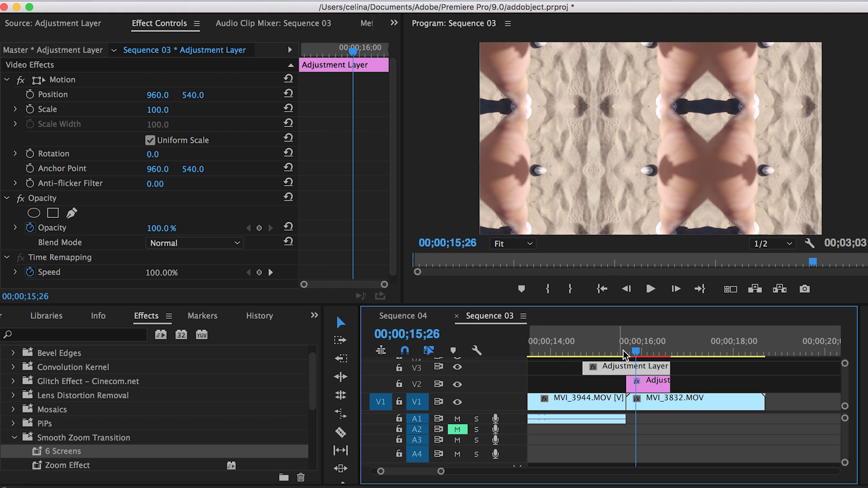
{"action": "left_click", "coordinate": [620, 351]}
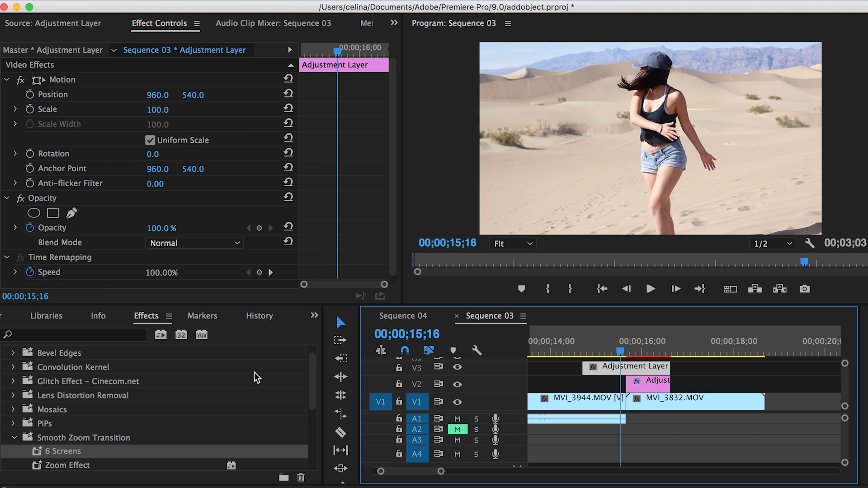
{"action": "left_click", "coordinate": [53, 470]}
{"action": "left_click", "coordinate": [53, 471]}
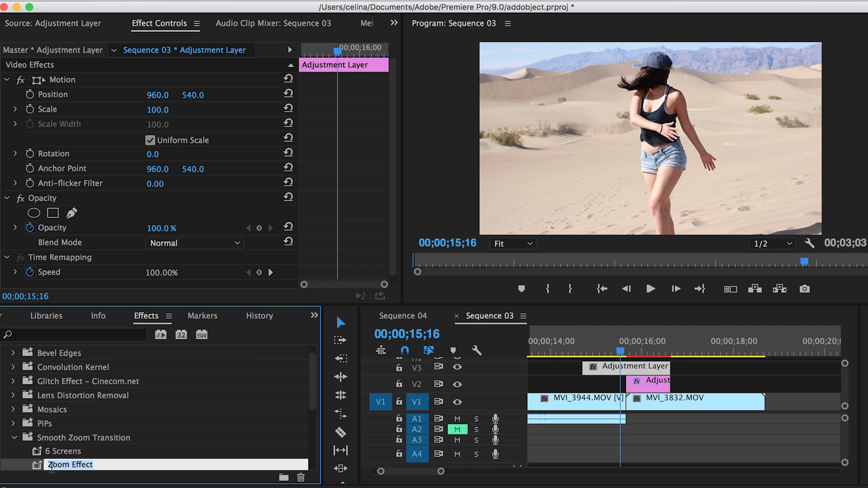
{"action": "left_click", "coordinate": [30, 467]}
{"action": "double_click", "coordinate": [41, 465]}
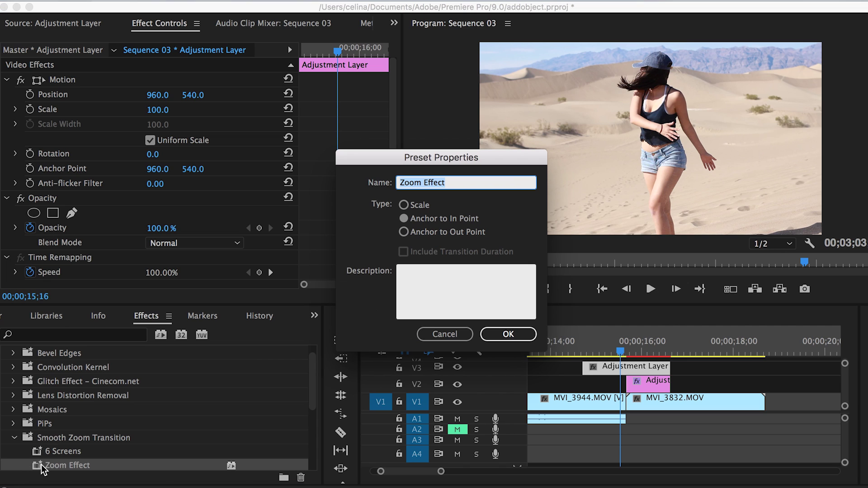
{"action": "left_click", "coordinate": [445, 334]}
{"action": "left_click", "coordinate": [80, 464]}
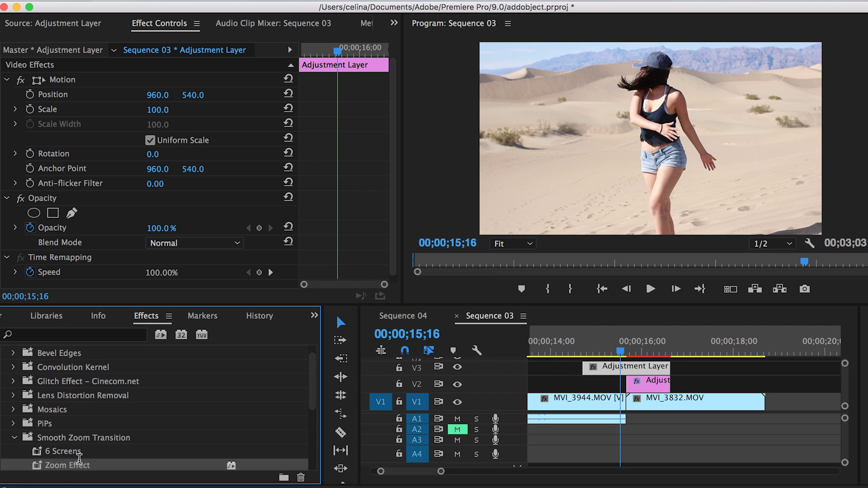
Apply the Zoom Effect preset to the adjustment layer on V3 and move the playhead to 00;00;15;04.
{"action": "left_click_drag", "start_coordinate": [38, 468], "coordinate": [638, 371]}
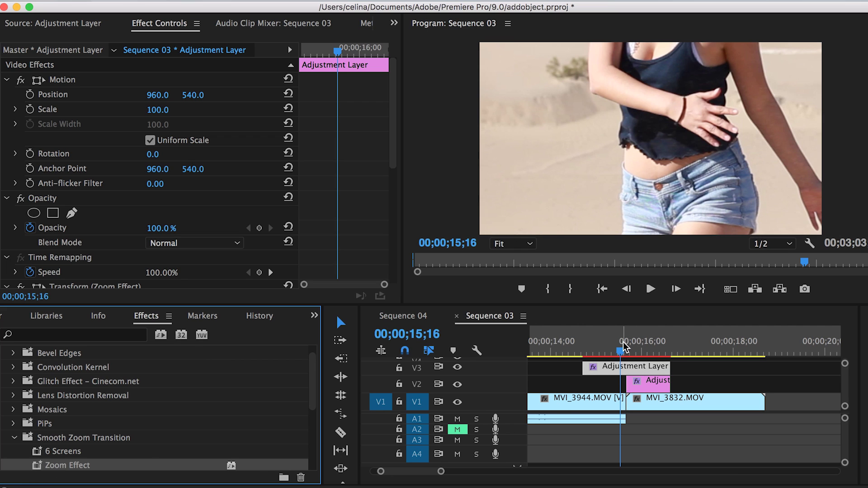
{"action": "scroll", "coordinate": [612, 361], "scroll_direction": "down", "scroll_amount": 3}
{"action": "left_click", "coordinate": [610, 367]}
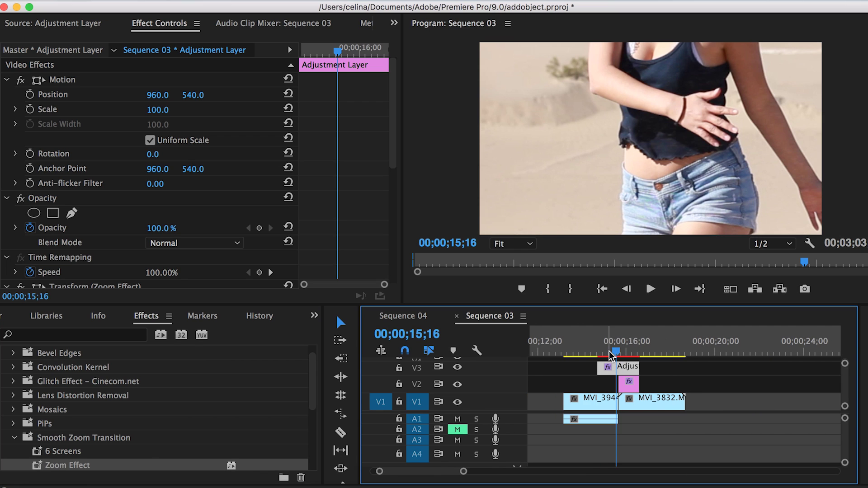
{"action": "left_click", "coordinate": [607, 350]}
{"action": "scroll", "coordinate": [609, 355], "scroll_direction": "up", "scroll_amount": 2}
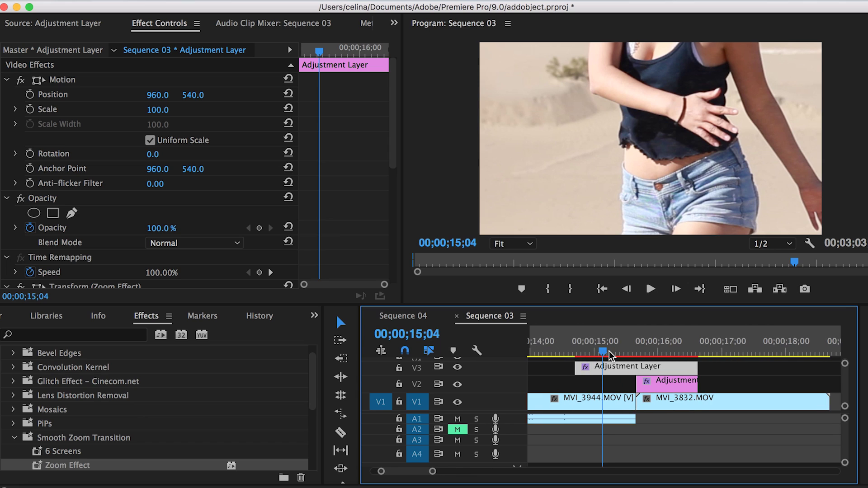
{"action": "scroll", "coordinate": [610, 356], "scroll_direction": "down", "scroll_amount": 2}
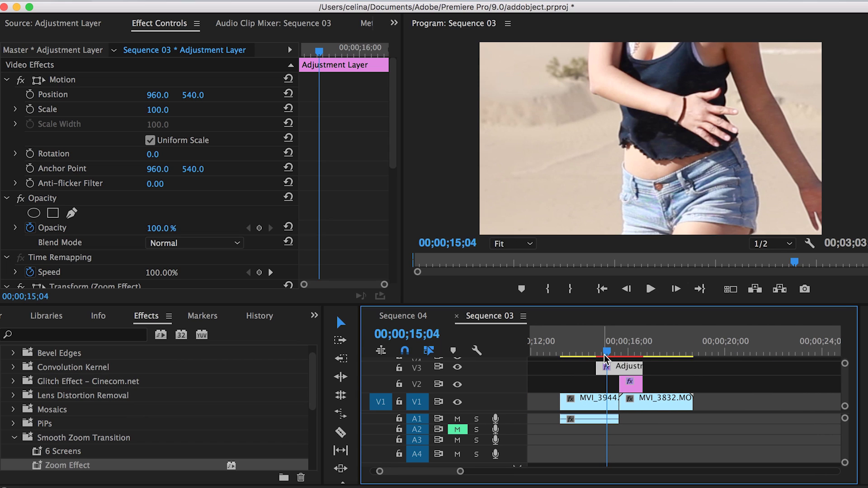
Mute audio track A1 instead of A2 and play the zoom transition to check its timing.
{"action": "left_click", "coordinate": [458, 419]}
{"action": "left_click", "coordinate": [458, 430]}
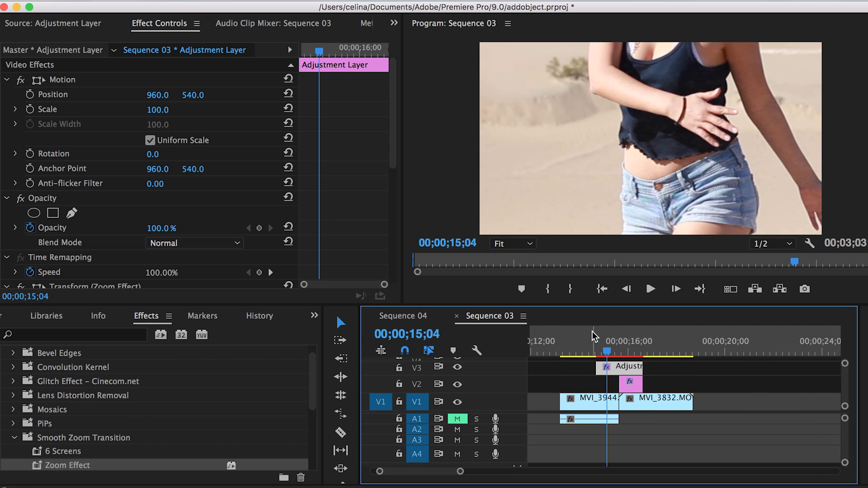
{"action": "key", "text": "space"}
{"action": "left_click", "coordinate": [608, 350]}
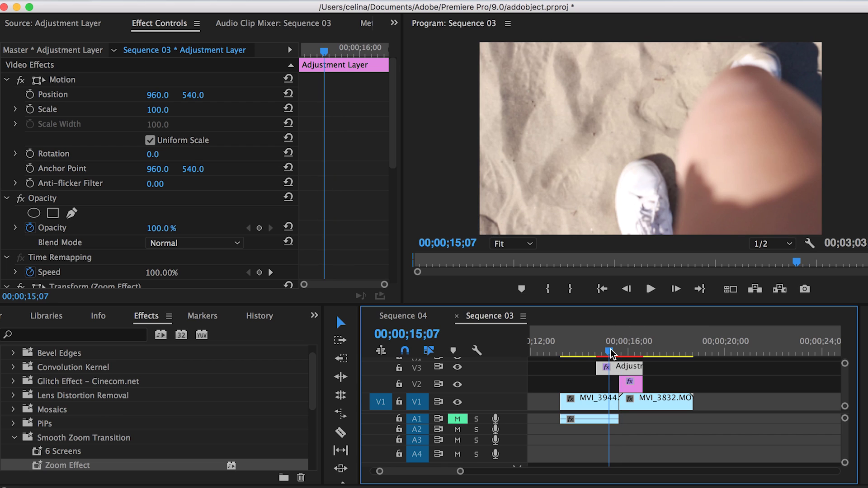
{"action": "key", "text": "Up"}
Move both Scale keyframes of the V3 layer's Transform (Zoom Effect) to straddle the cut at 00;00;15;19, and replay from before the transition.
{"action": "scroll", "coordinate": [345, 194], "scroll_direction": "down", "scroll_amount": 10}
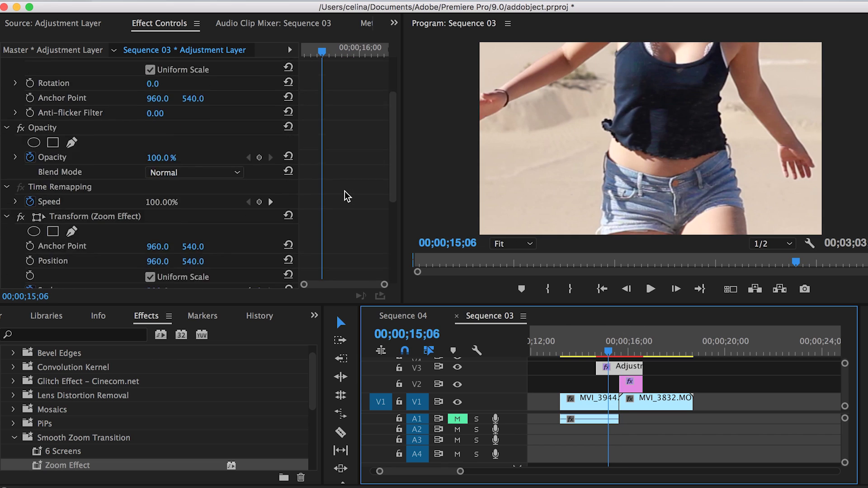
{"action": "left_click_drag", "start_coordinate": [336, 126], "coordinate": [285, 106]}
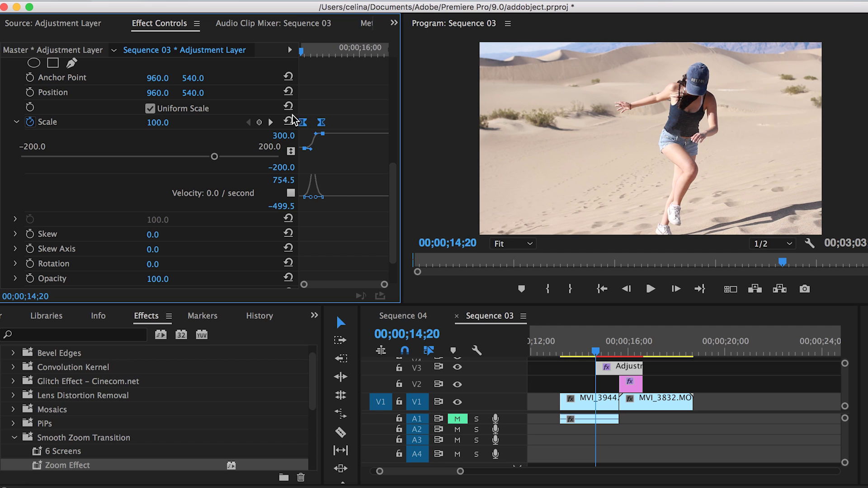
{"action": "left_click", "coordinate": [342, 49]}
{"action": "left_click_drag", "start_coordinate": [322, 124], "coordinate": [353, 129]}
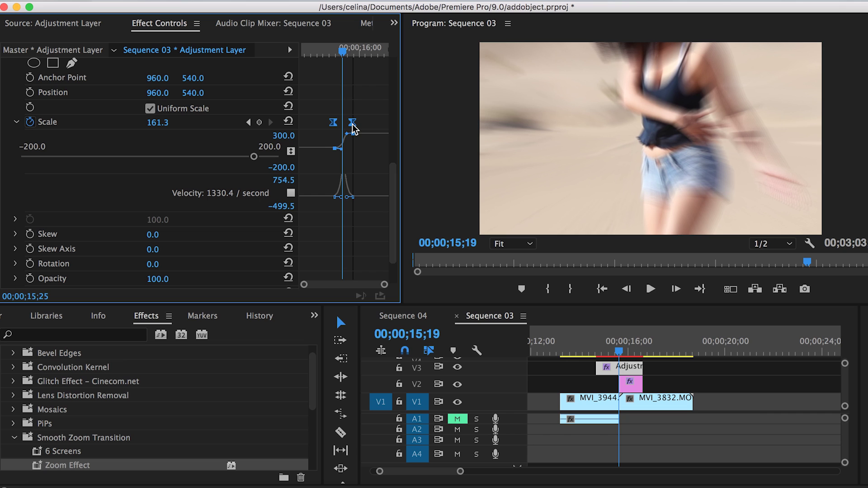
{"action": "left_click", "coordinate": [592, 349]}
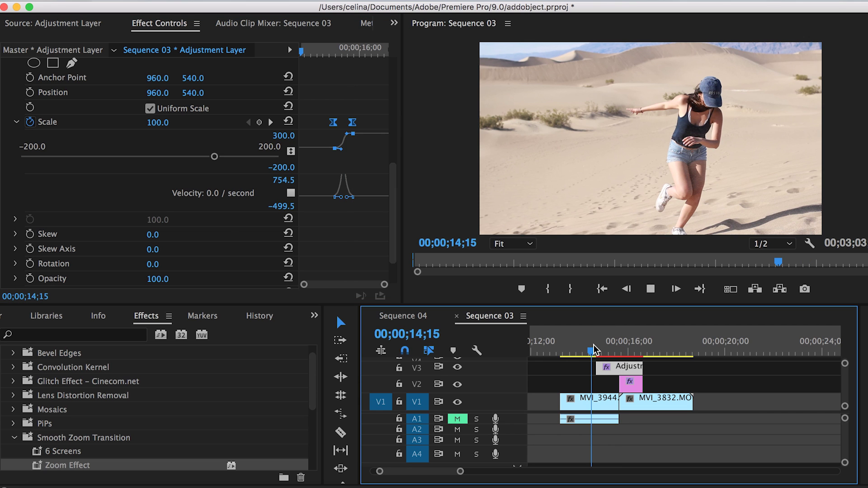
Replay the zoom transition several times from about 00;00;14;15 to check its timing across the cut.
{"action": "key", "text": "space"}
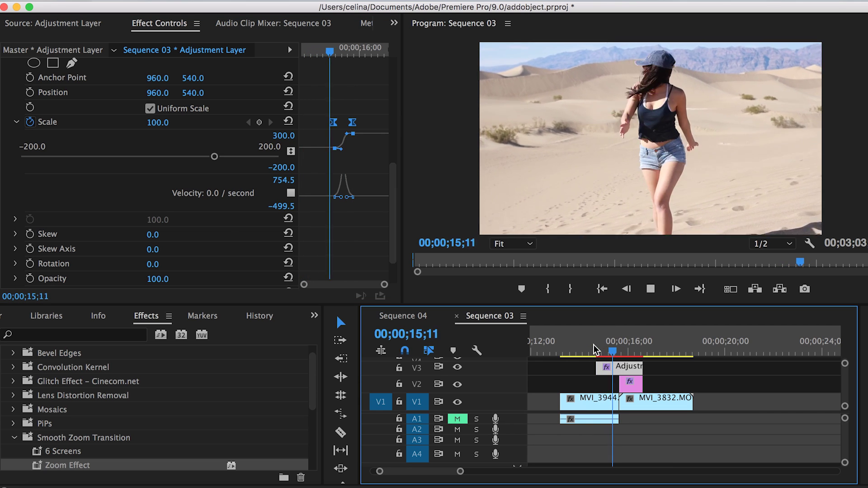
{"action": "left_click", "coordinate": [603, 343]}
{"action": "key", "text": "space"}
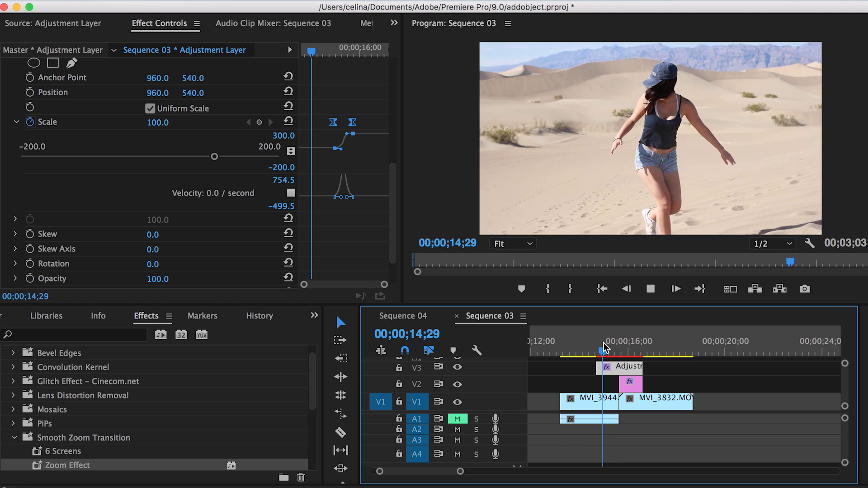
{"action": "left_click", "coordinate": [595, 348]}
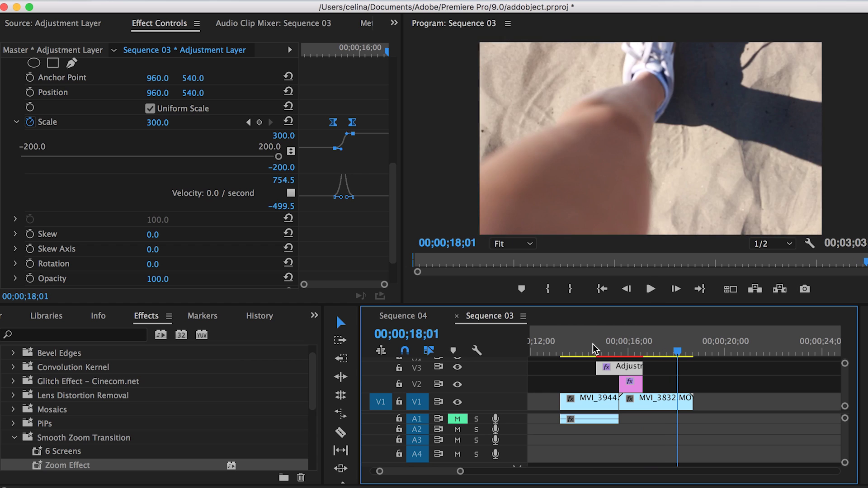
{"action": "left_click", "coordinate": [594, 348]}
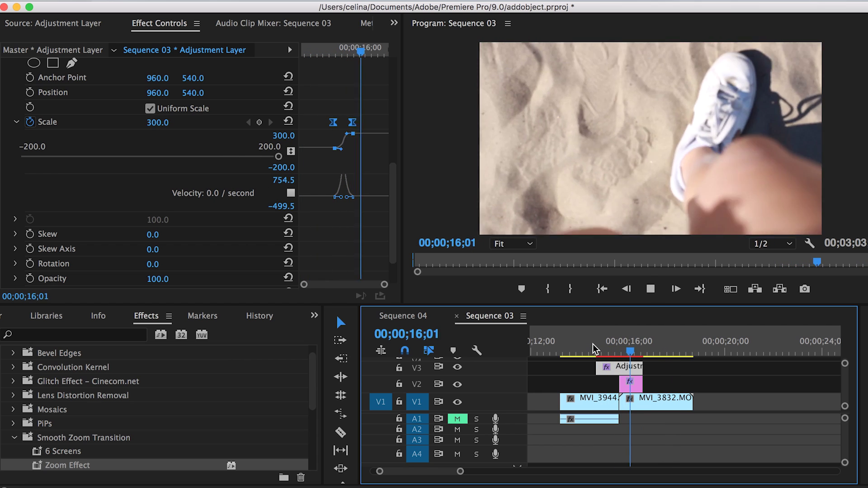
{"action": "left_click", "coordinate": [592, 348]}
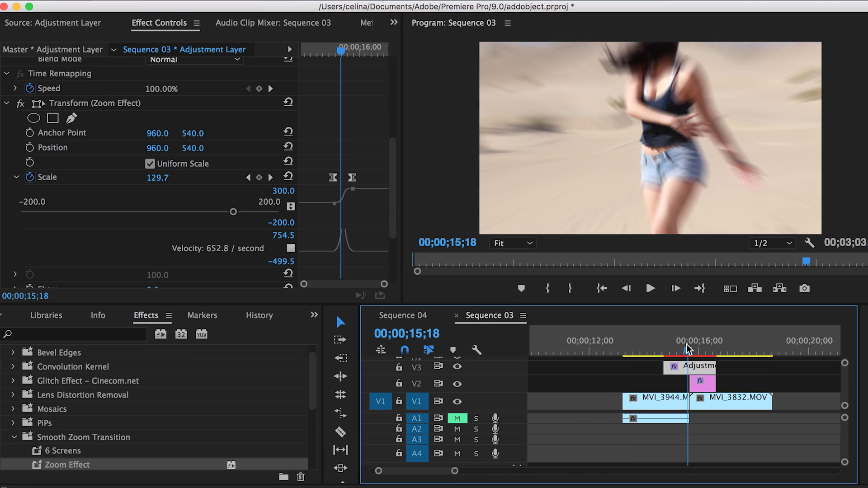
Move the V2 adjustment layer over the end of the first clip, ending at the cut, and check the frame at 00;00;15;09.
{"action": "left_click_drag", "start_coordinate": [698, 384], "coordinate": [673, 382]}
{"action": "scroll", "coordinate": [673, 382], "scroll_direction": "up", "scroll_amount": 1}
{"action": "left_click", "coordinate": [681, 349]}
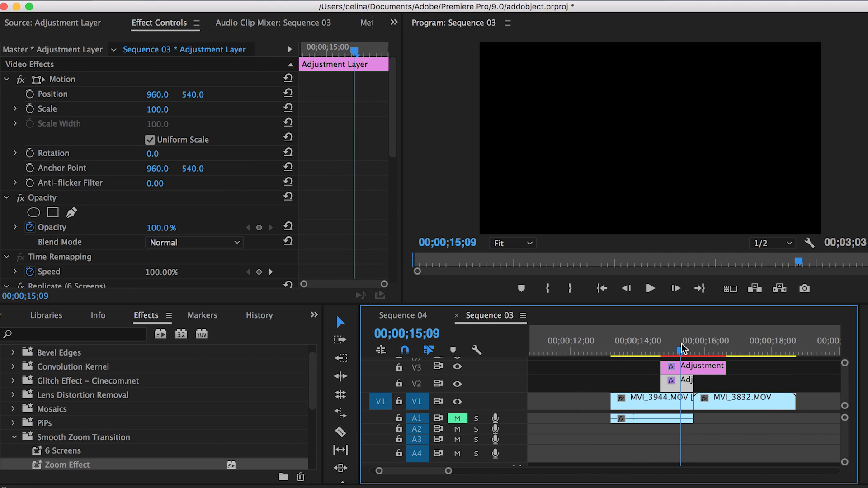
Reverse the Scale keyframe order in the V3 adjustment layer's Transform (Zoom Effect) so it runs from 300 to 100, and replay across the cut.
{"action": "left_click", "coordinate": [683, 367]}
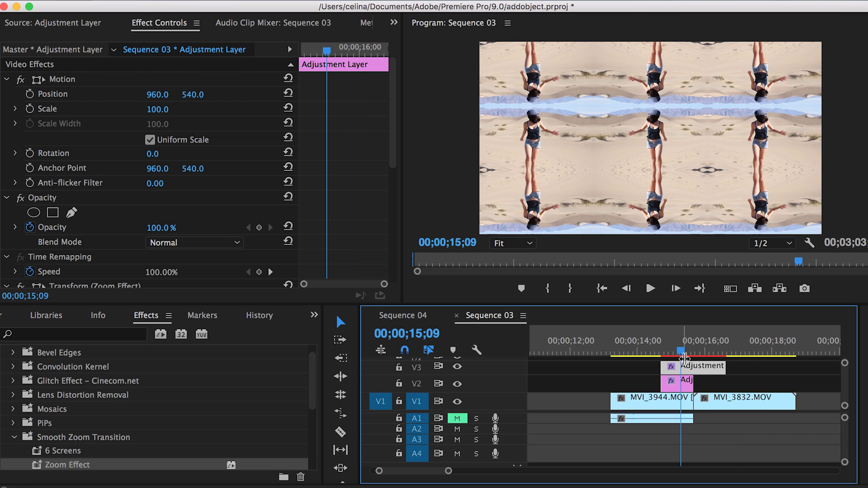
{"action": "scroll", "coordinate": [368, 176], "scroll_direction": "down", "scroll_amount": 10}
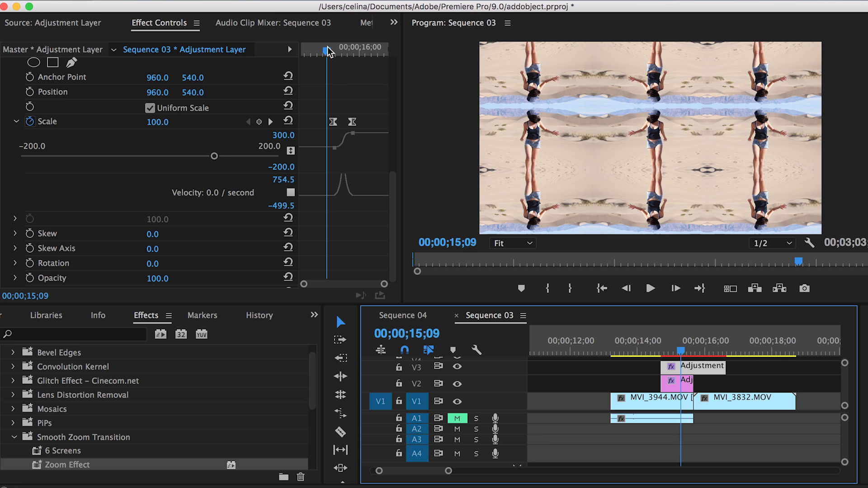
{"action": "left_click_drag", "start_coordinate": [327, 51], "coordinate": [354, 48]}
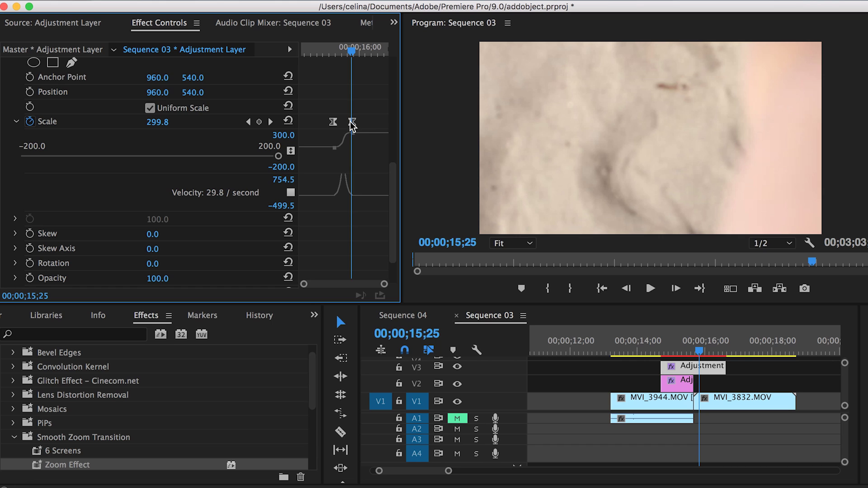
{"action": "left_click_drag", "start_coordinate": [351, 122], "coordinate": [329, 124]}
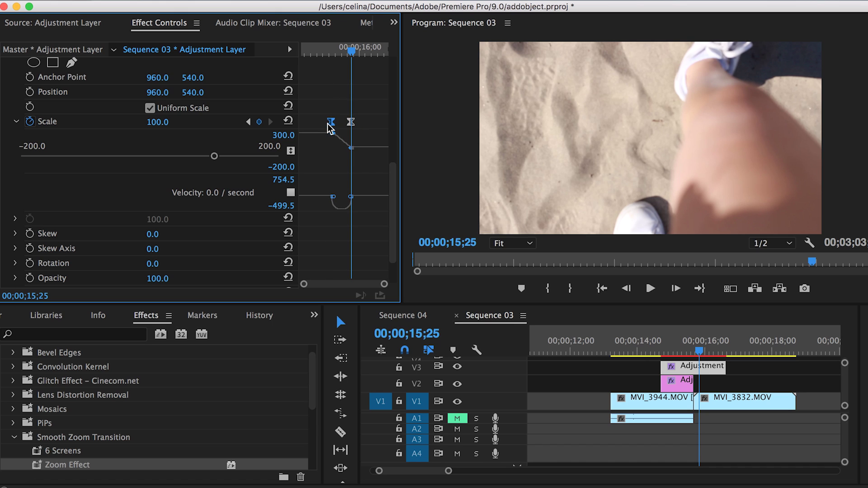
{"action": "left_click", "coordinate": [334, 50]}
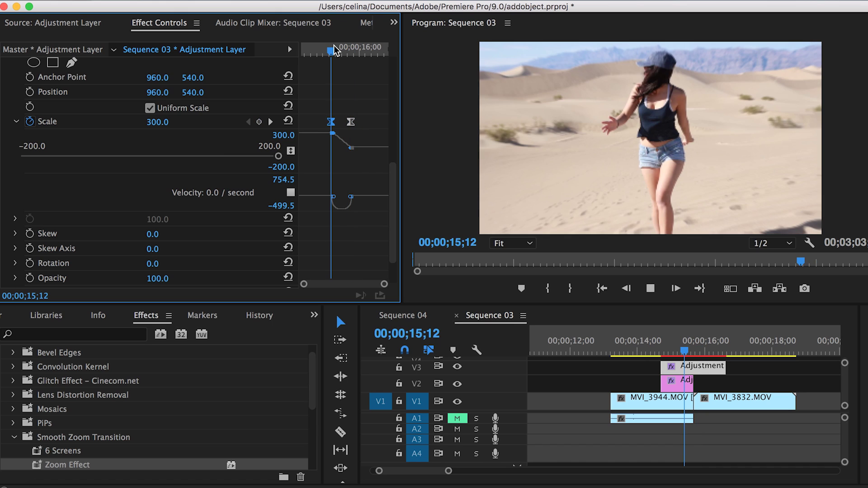